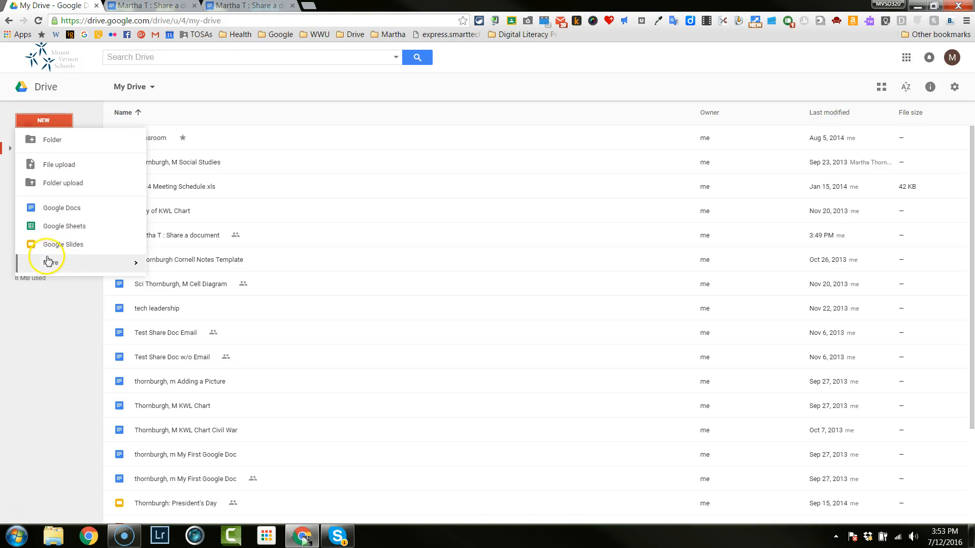
Create a new Google Drawings file and draw a rectangle that covers the whole canvas
{"action": "mouse_move", "coordinate": [47, 264]}
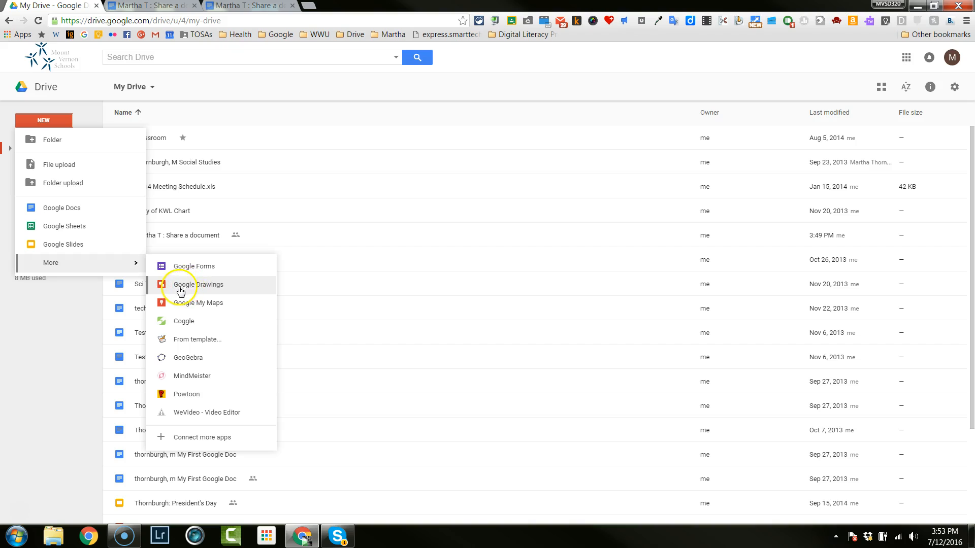
{"action": "left_click", "coordinate": [234, 286]}
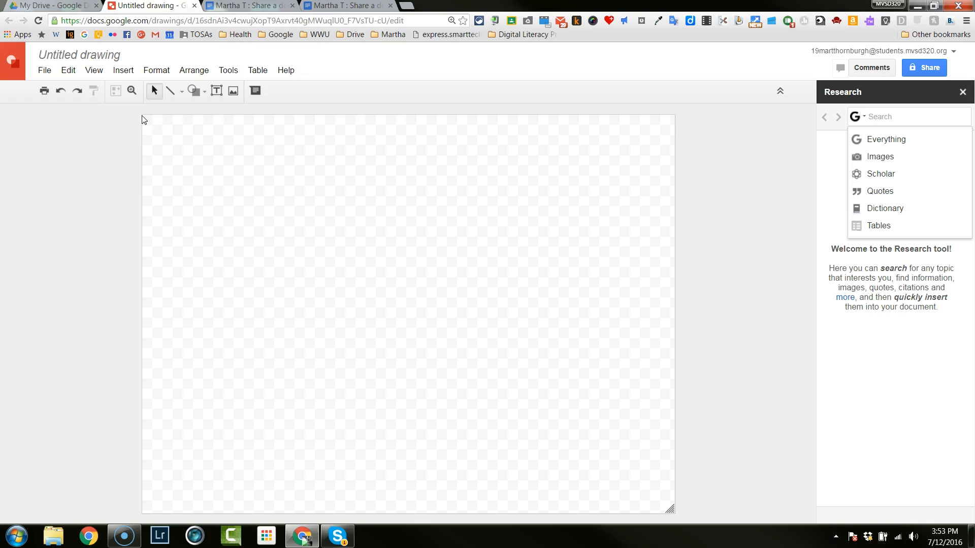
{"action": "left_click", "coordinate": [205, 96]}
{"action": "mouse_move", "coordinate": [206, 112]}
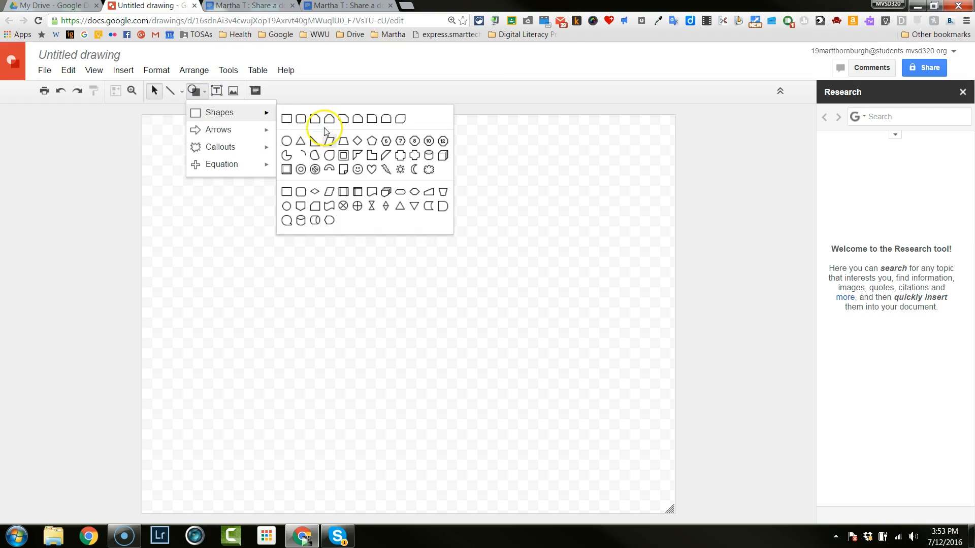
{"action": "left_click", "coordinate": [283, 119]}
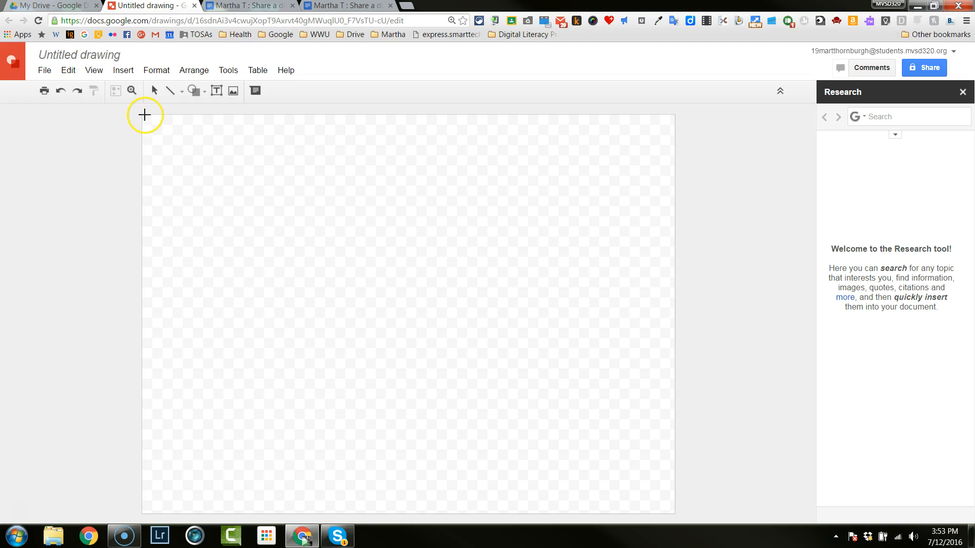
{"action": "left_click_drag", "start_coordinate": [140, 115], "coordinate": [672, 511]}
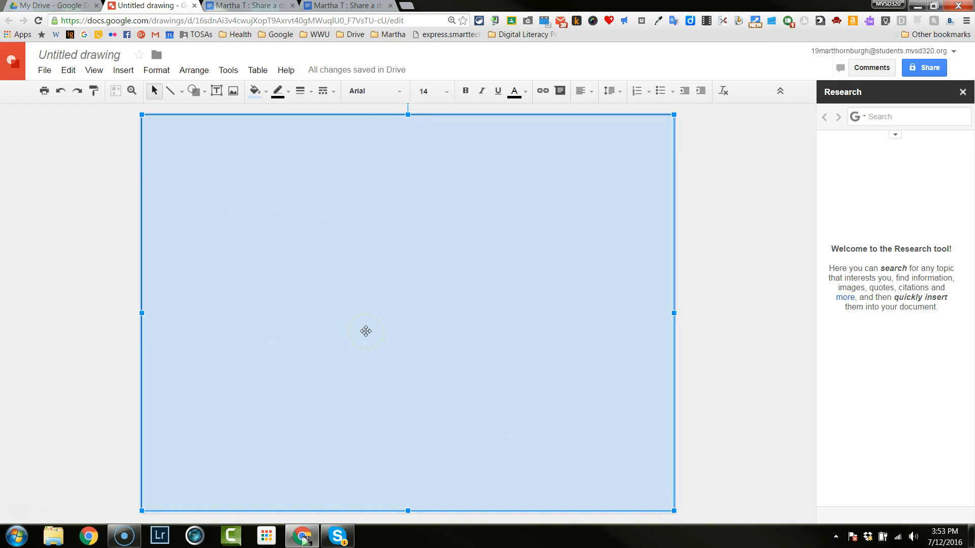
Try a bright green fill and a custom purple fill, #9542afff, on the background rectangle
{"action": "left_click", "coordinate": [264, 97]}
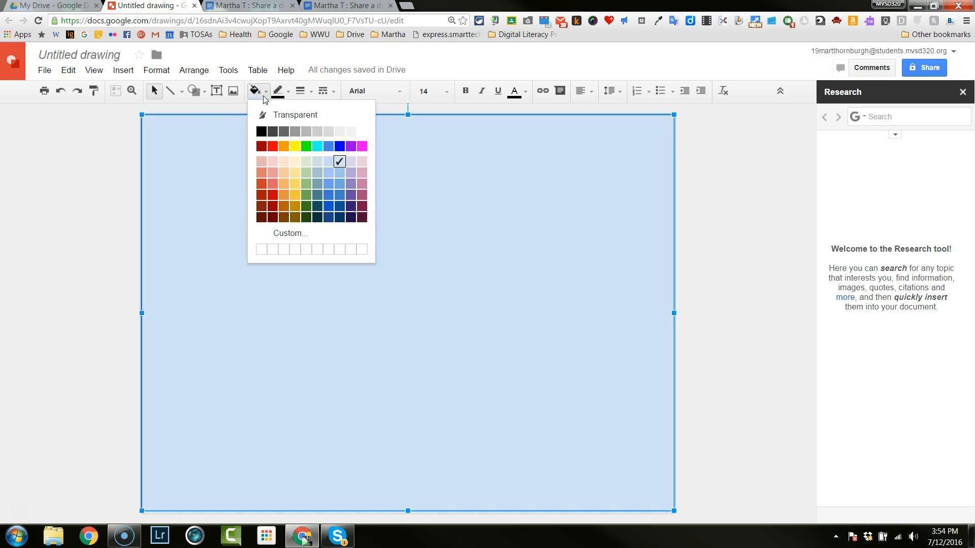
{"action": "left_click", "coordinate": [306, 147]}
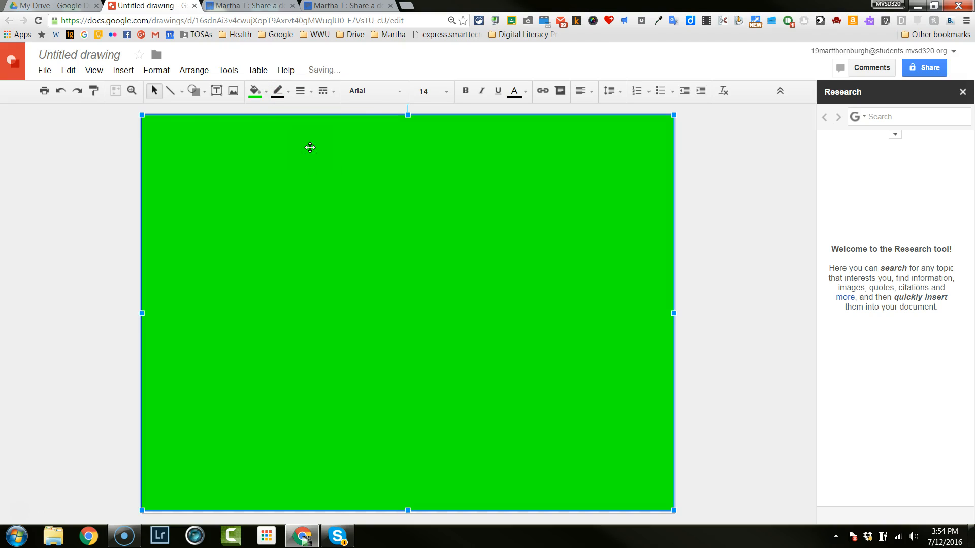
{"action": "left_click", "coordinate": [257, 92]}
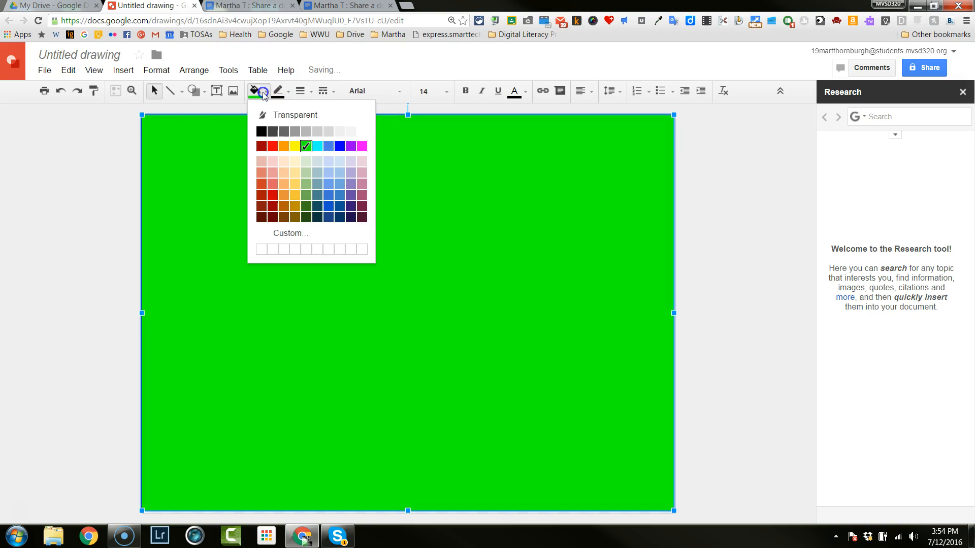
{"action": "left_click", "coordinate": [278, 249]}
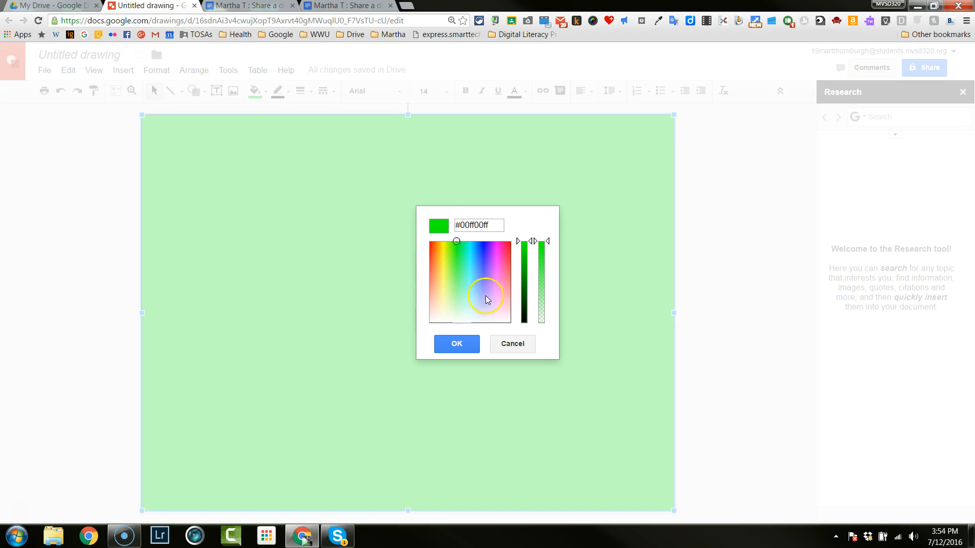
{"action": "left_click", "coordinate": [525, 301]}
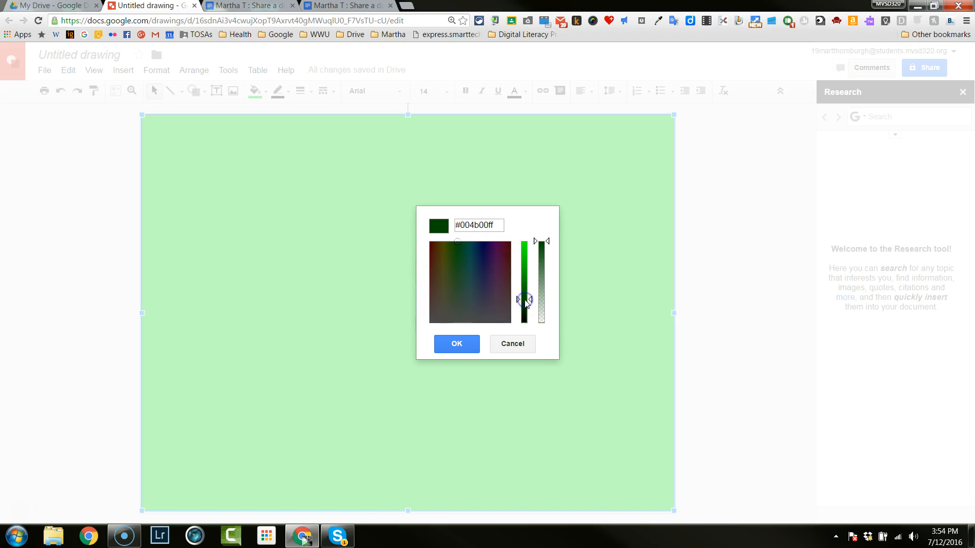
{"action": "left_click", "coordinate": [524, 267]}
{"action": "left_click", "coordinate": [443, 281]}
{"action": "left_click", "coordinate": [476, 276]}
{"action": "left_click", "coordinate": [495, 274]}
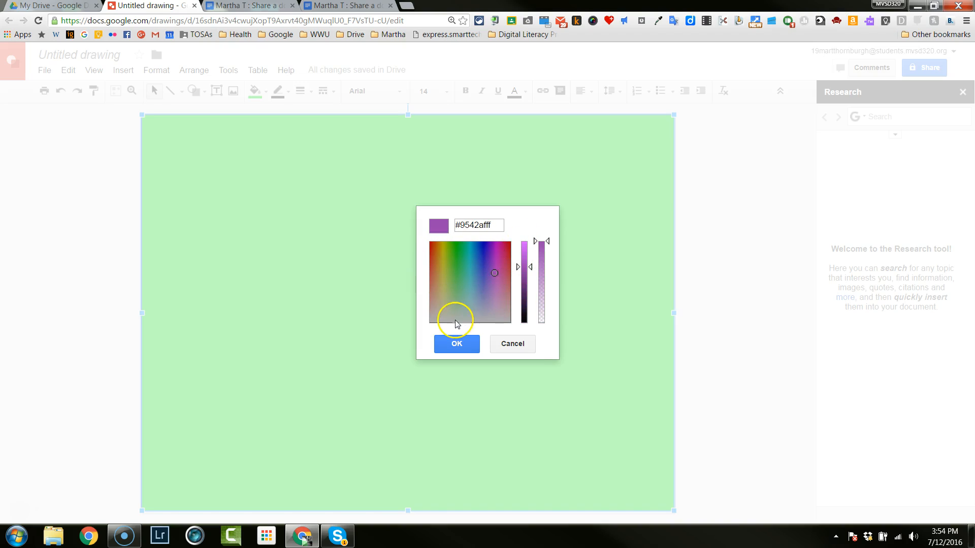
{"action": "left_click", "coordinate": [452, 343]}
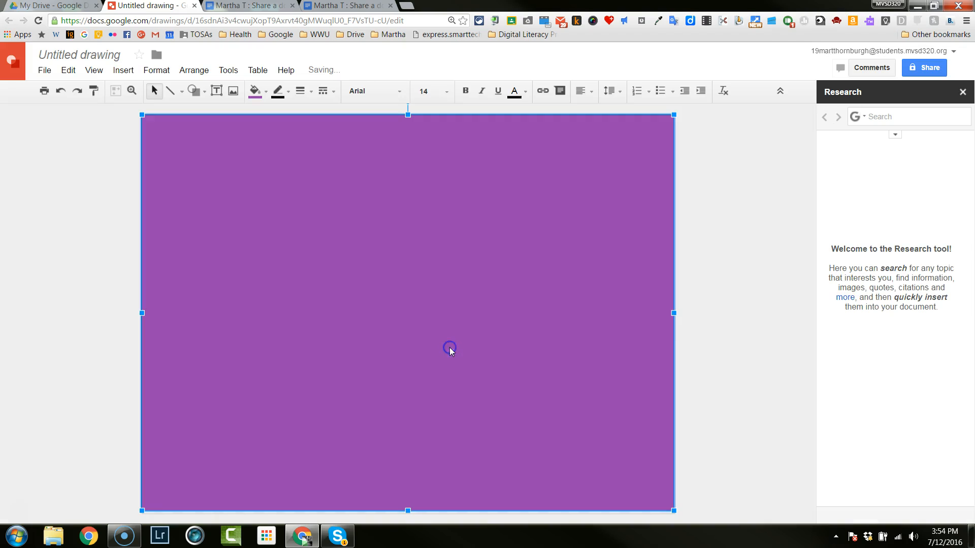
Fill the background rectangle with a light, muted green from the preset colors
{"action": "left_click", "coordinate": [265, 92]}
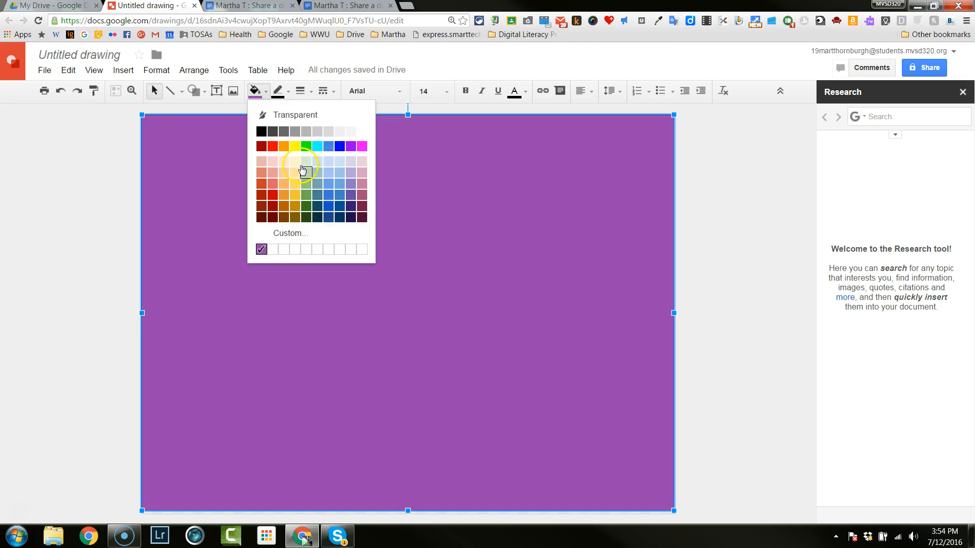
{"action": "left_click", "coordinate": [306, 172]}
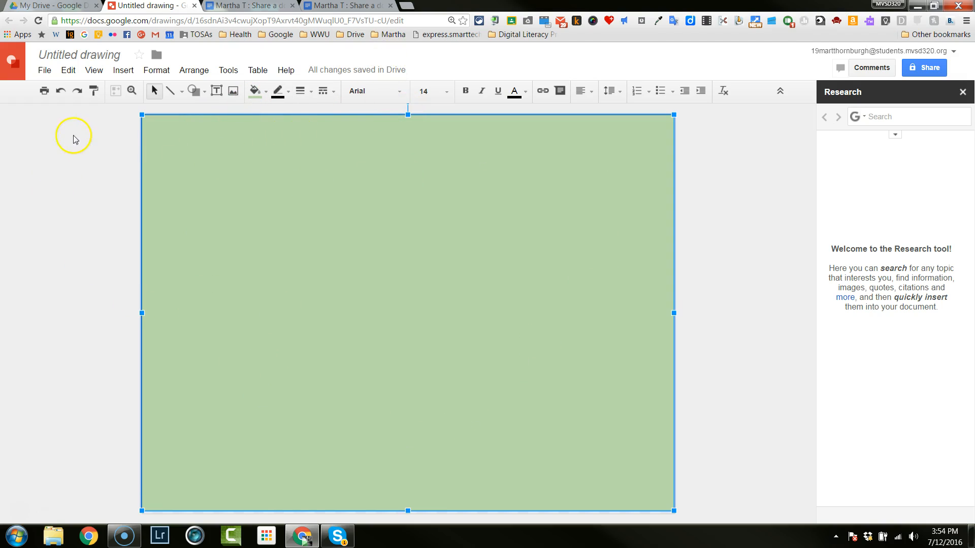
Add a wide text box across the upper part of the canvas containing "Never share your password."
{"action": "left_click", "coordinate": [217, 93]}
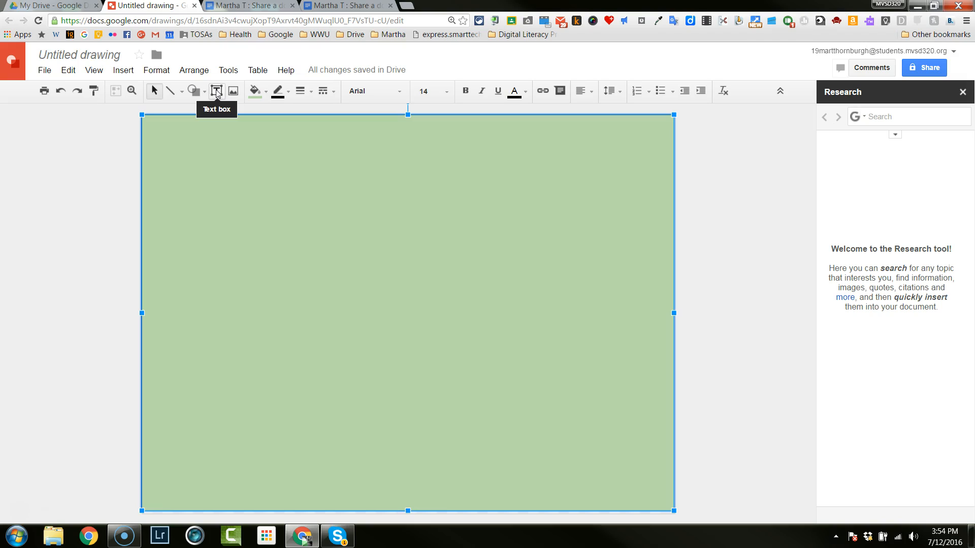
{"action": "left_click_drag", "start_coordinate": [154, 139], "coordinate": [656, 242]}
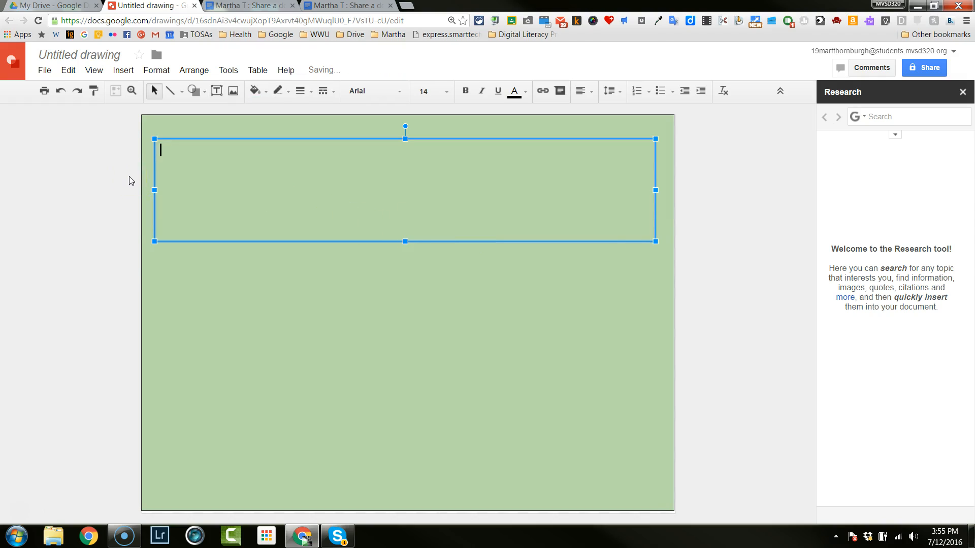
{"action": "type", "text": "Never share your"}
{"action": "key", "text": "BackSpace"}
{"action": "key", "text": "BackSpace"}
{"action": "type", "text": "r password."}
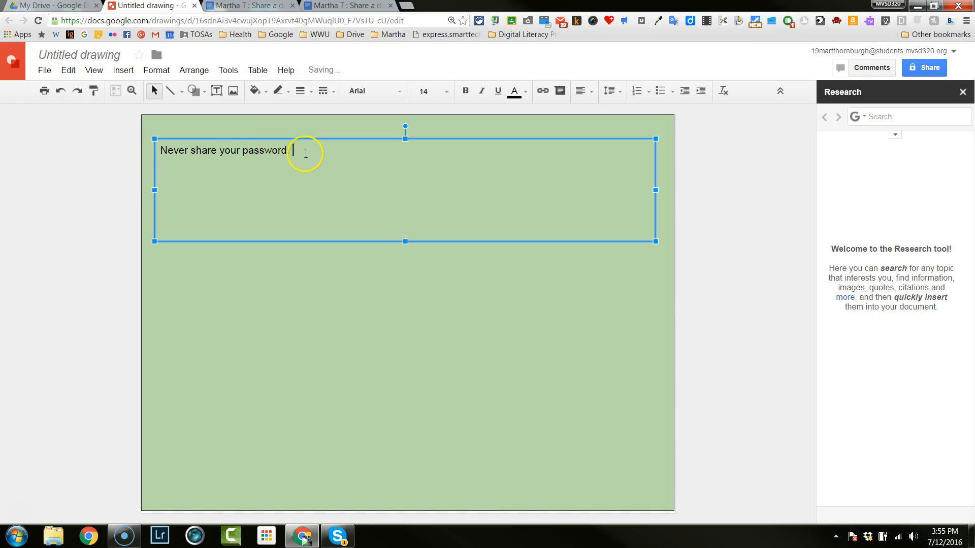
Set the whole sentence in the text box to font size 48 and make it bold
{"action": "left_click_drag", "start_coordinate": [306, 154], "coordinate": [155, 149]}
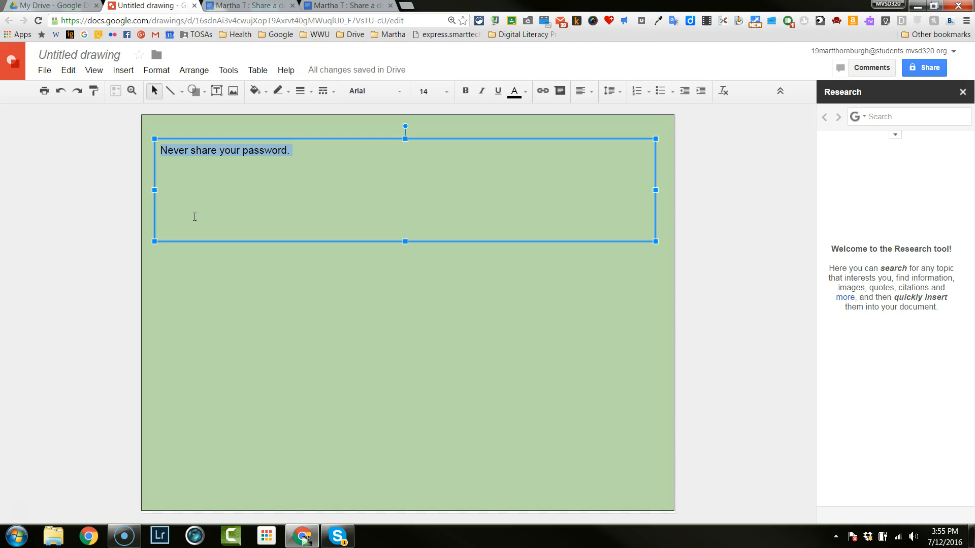
{"action": "left_click", "coordinate": [446, 95]}
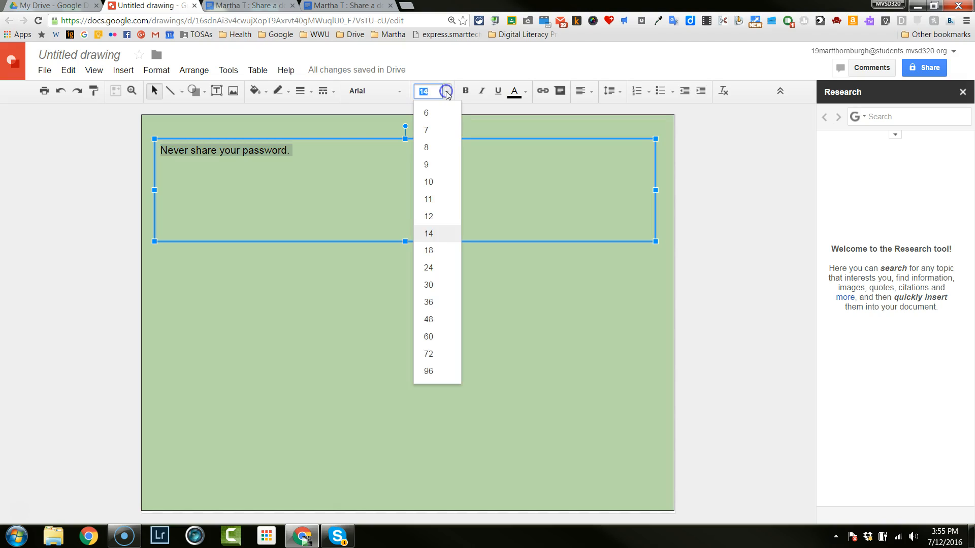
{"action": "left_click", "coordinate": [442, 305]}
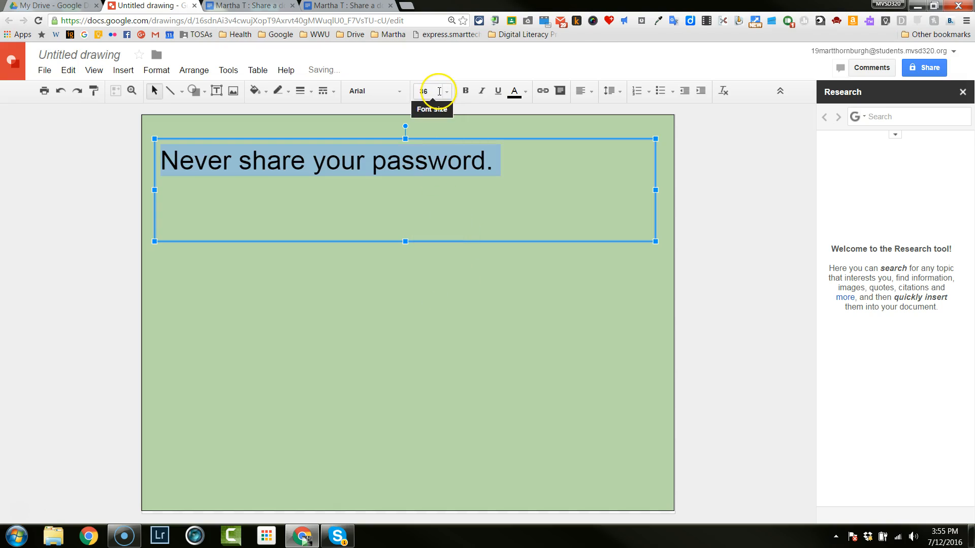
{"action": "left_click", "coordinate": [446, 92]}
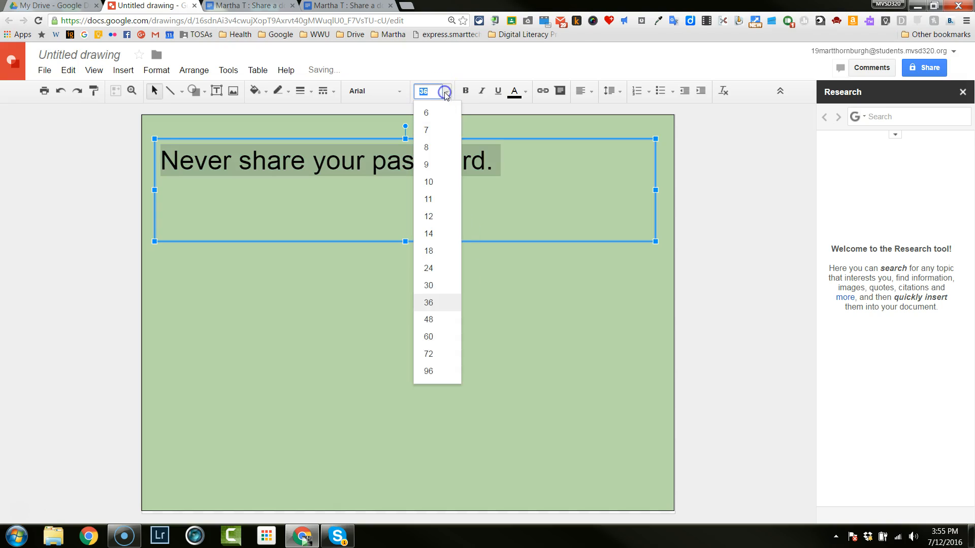
{"action": "left_click", "coordinate": [427, 320]}
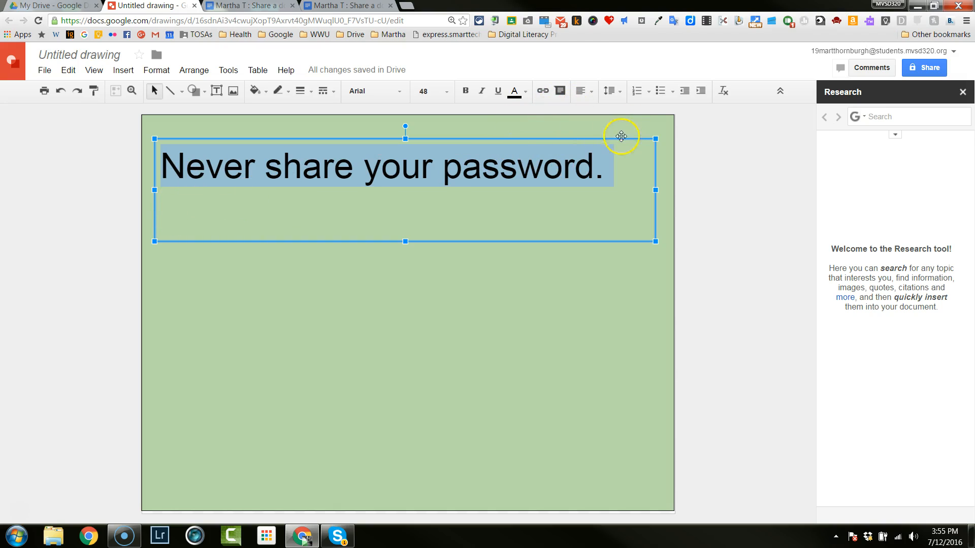
{"action": "left_click", "coordinate": [465, 92]}
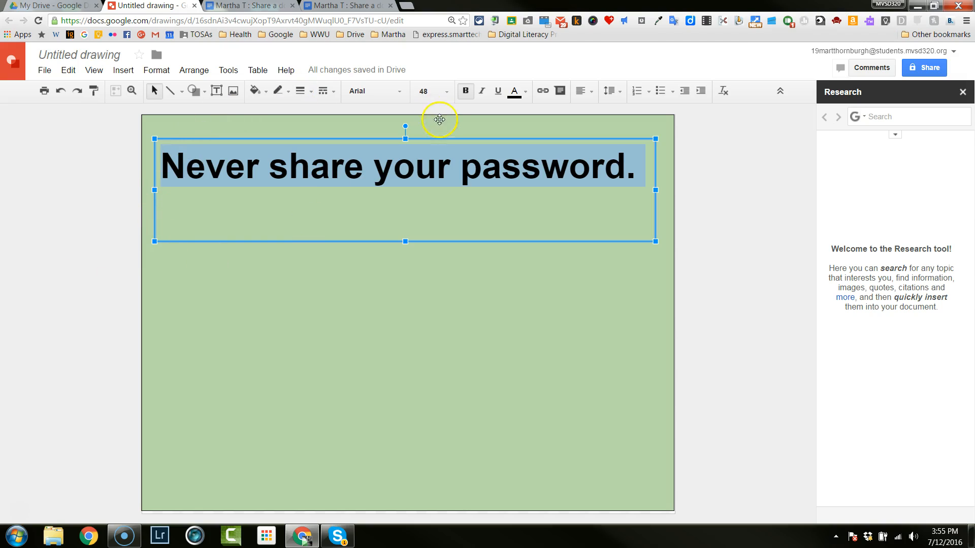
Try the fonts Syncopate, Comic Sans MS, Corsiva and Calibri on the sentence
{"action": "left_click", "coordinate": [400, 94]}
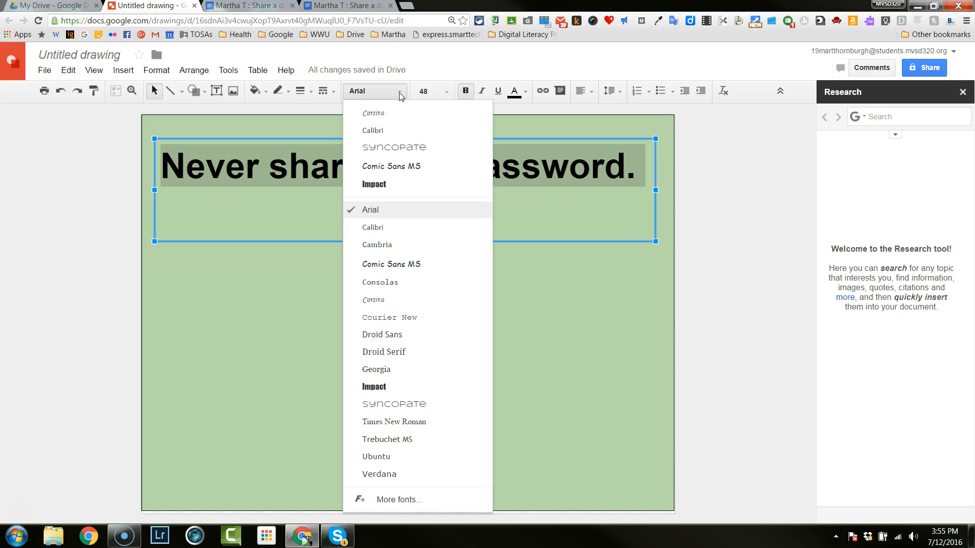
{"action": "left_click", "coordinate": [384, 147]}
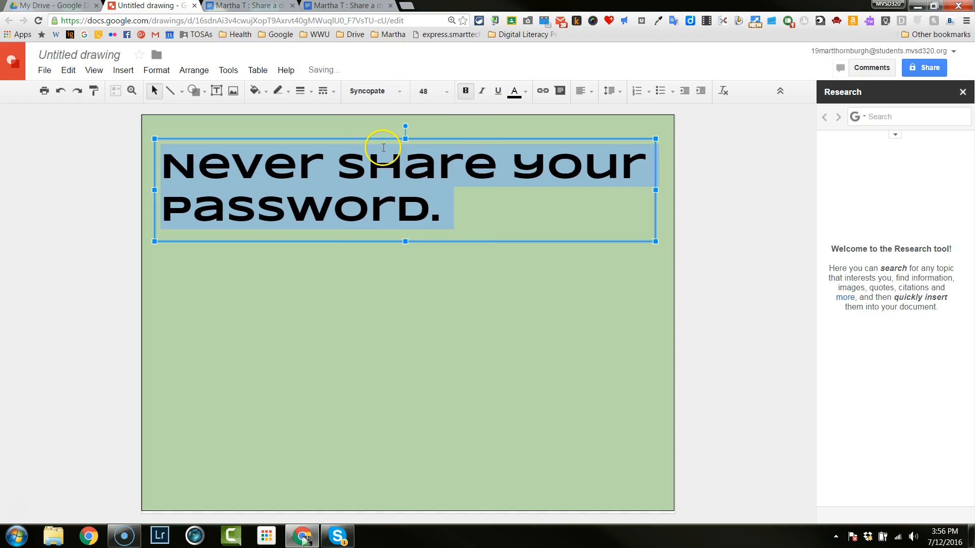
{"action": "left_click", "coordinate": [401, 94]}
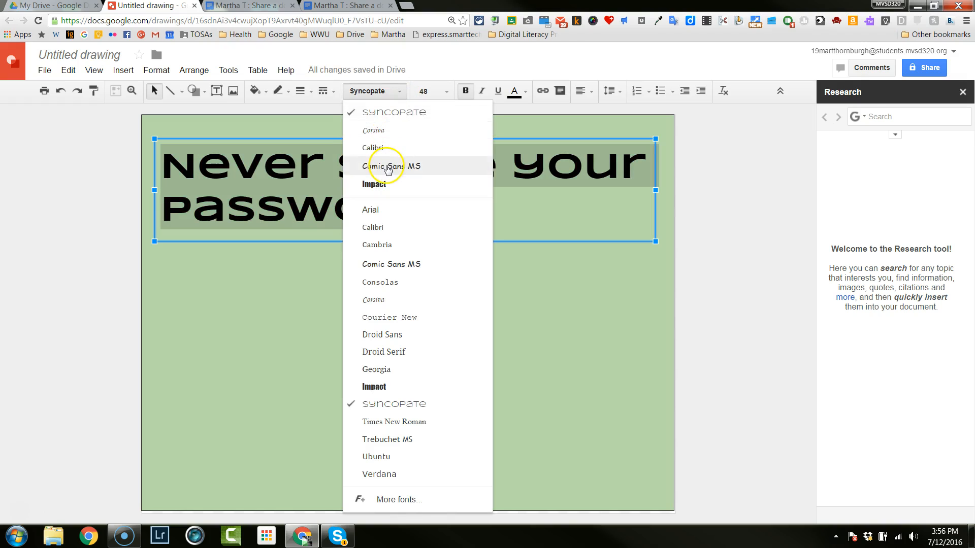
{"action": "left_click", "coordinate": [386, 166]}
{"action": "left_click", "coordinate": [395, 97]}
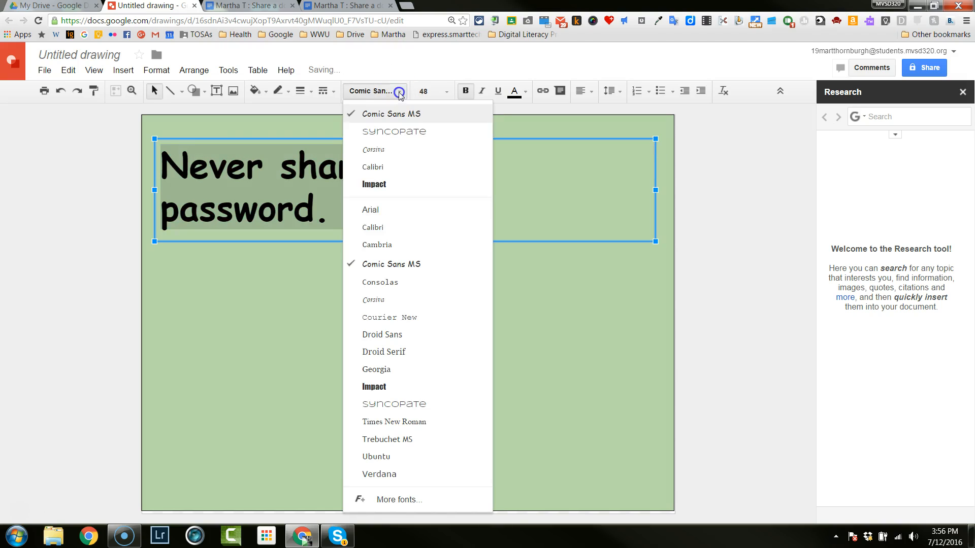
{"action": "left_click", "coordinate": [370, 301]}
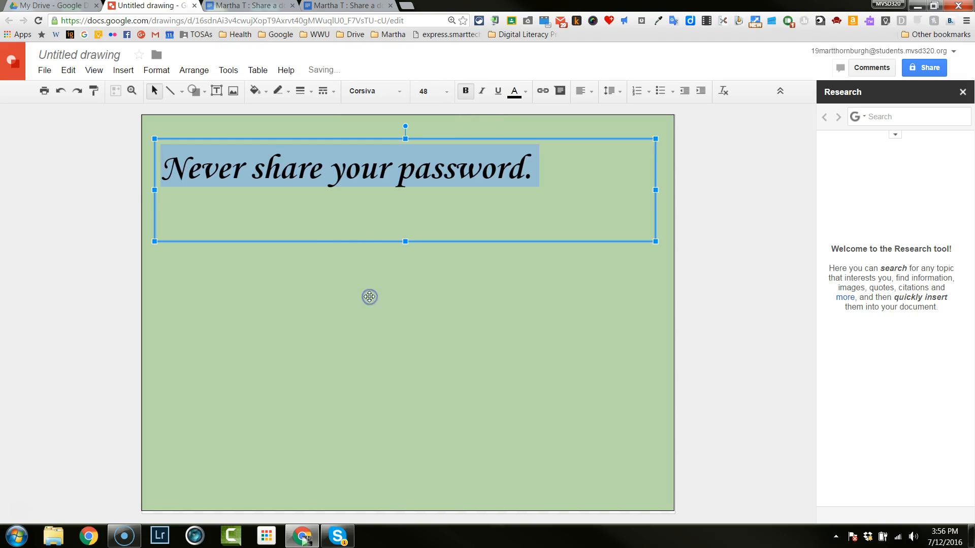
{"action": "left_click", "coordinate": [378, 94]}
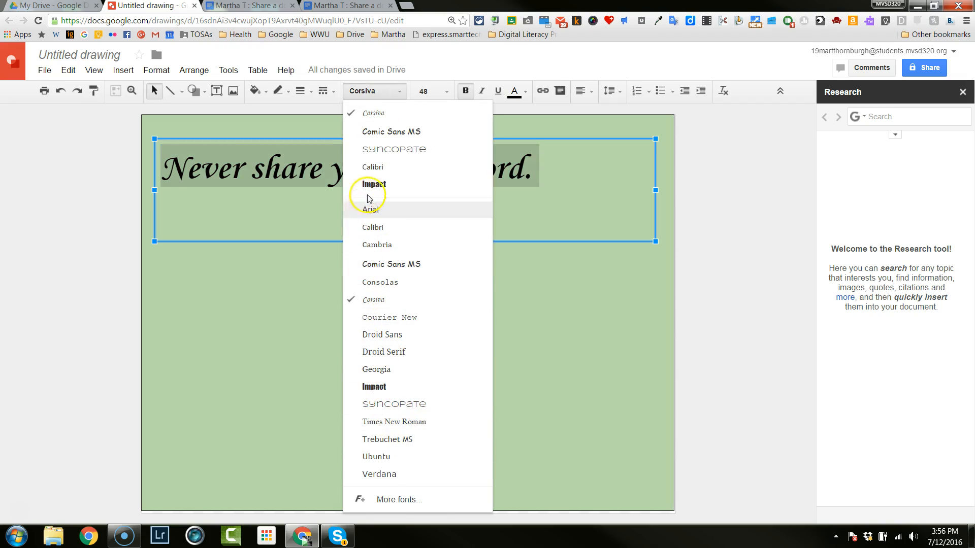
{"action": "left_click", "coordinate": [374, 166]}
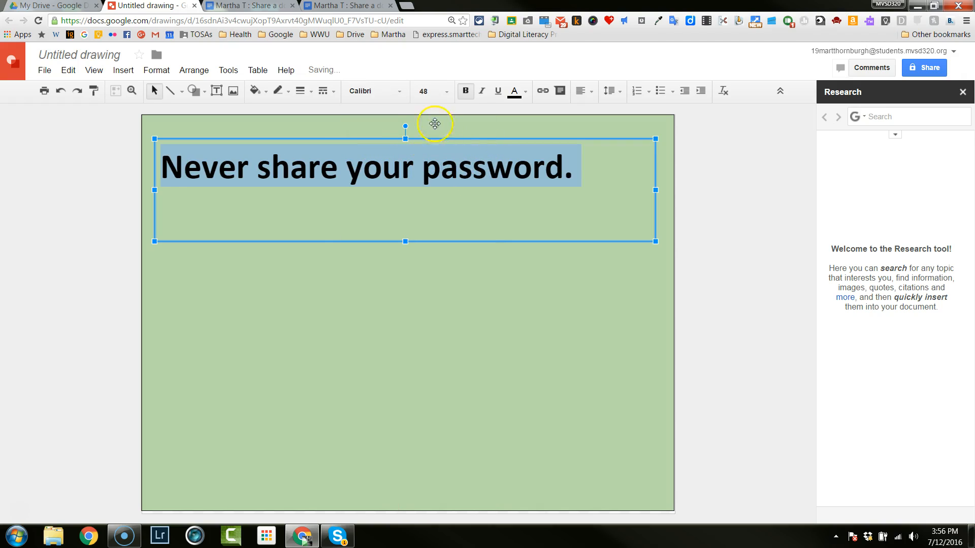
Set the font of the sentence in the text box to Impact
{"action": "left_click", "coordinate": [383, 94]}
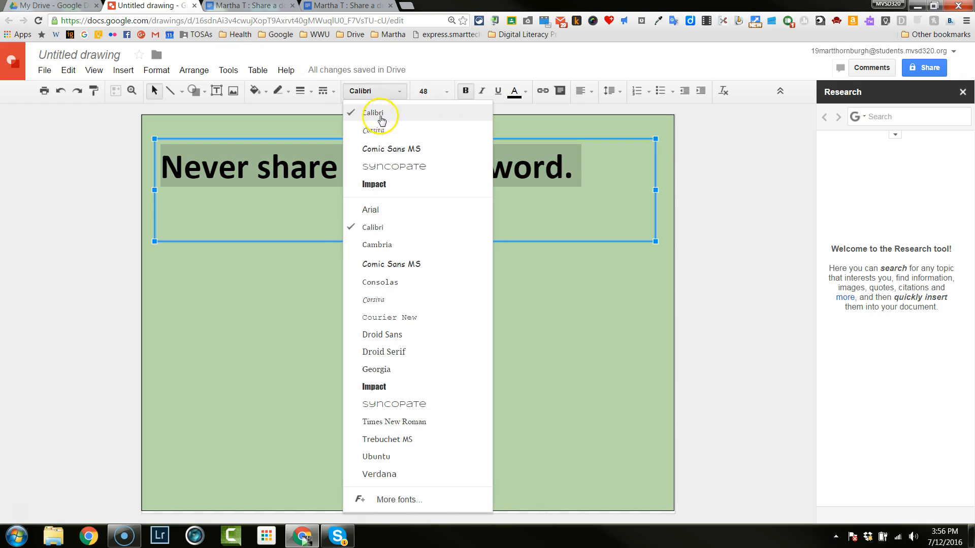
{"action": "left_click", "coordinate": [396, 186]}
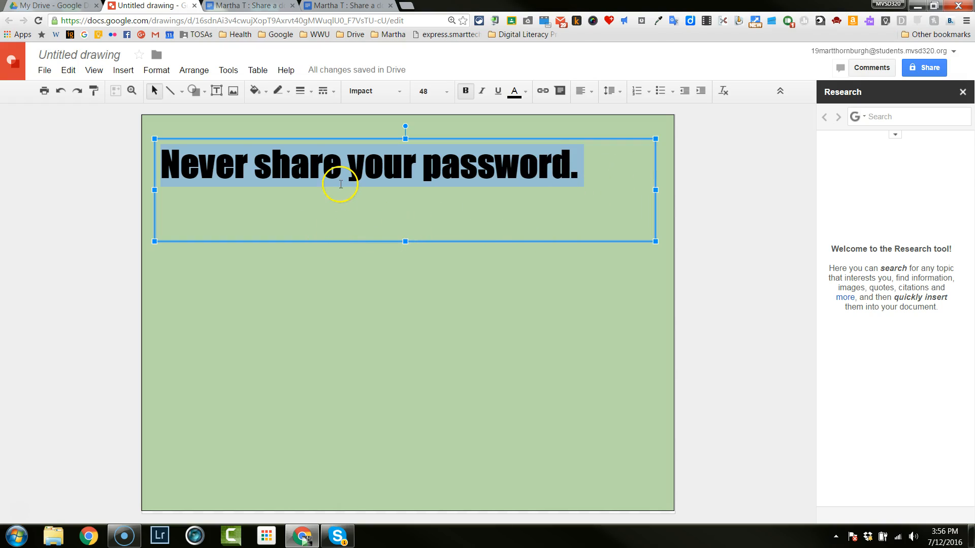
{"action": "left_click", "coordinate": [326, 206]}
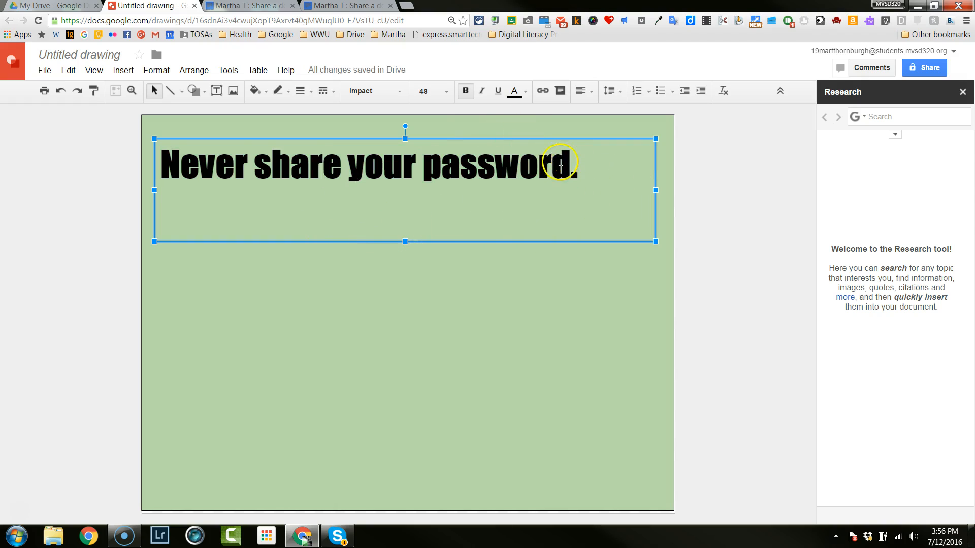
Color the whole sentence "Never share your password." cornflower blue
{"action": "left_click", "coordinate": [577, 168]}
{"action": "left_click_drag", "start_coordinate": [577, 168], "coordinate": [154, 175]}
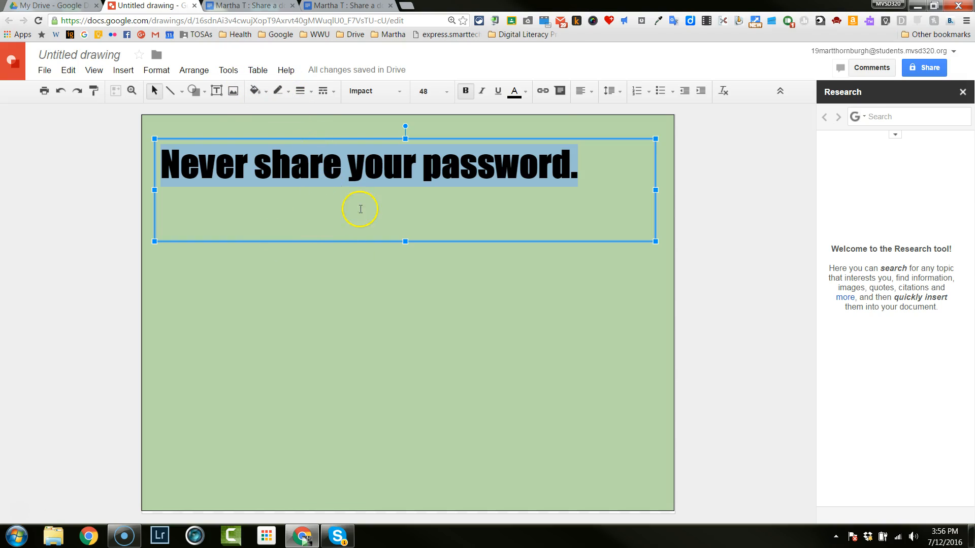
{"action": "left_click", "coordinate": [514, 93]}
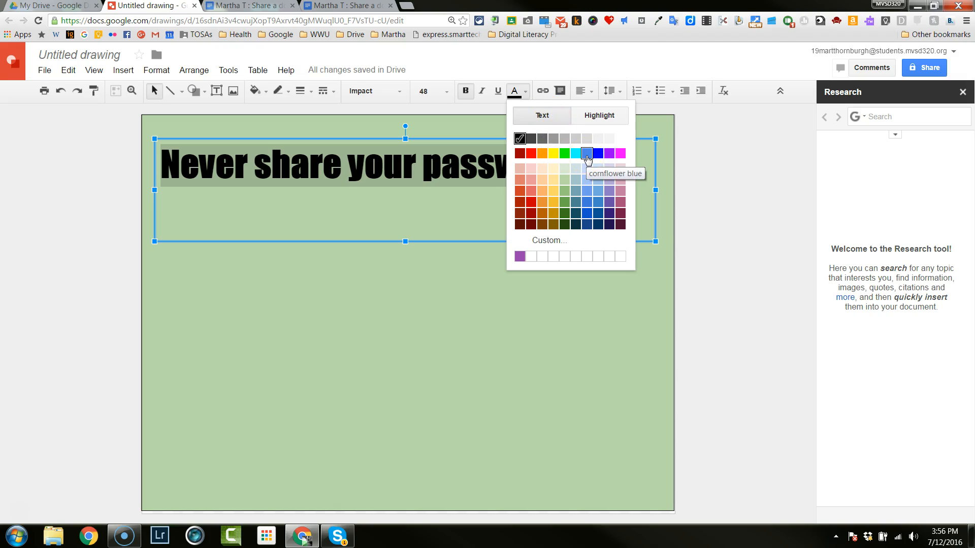
{"action": "left_click", "coordinate": [587, 153]}
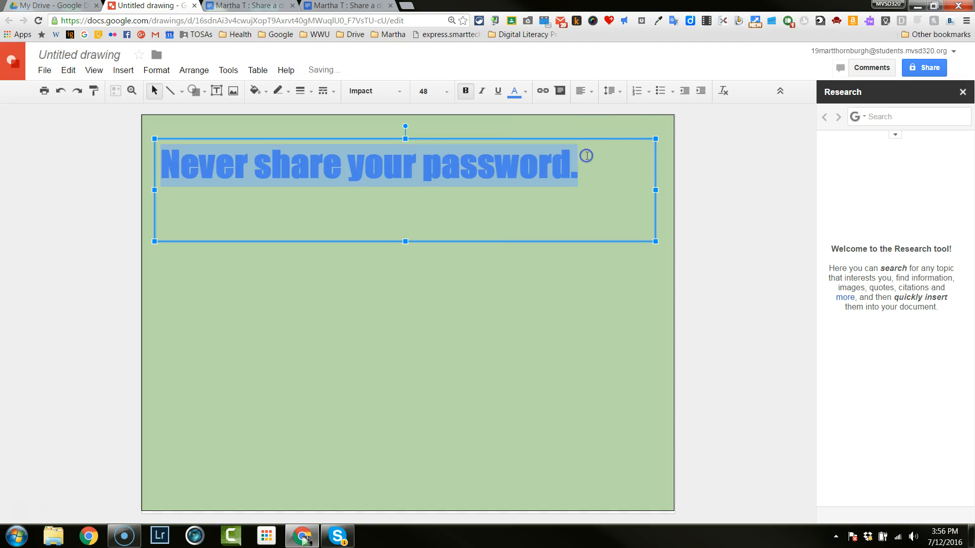
{"action": "left_click", "coordinate": [560, 285]}
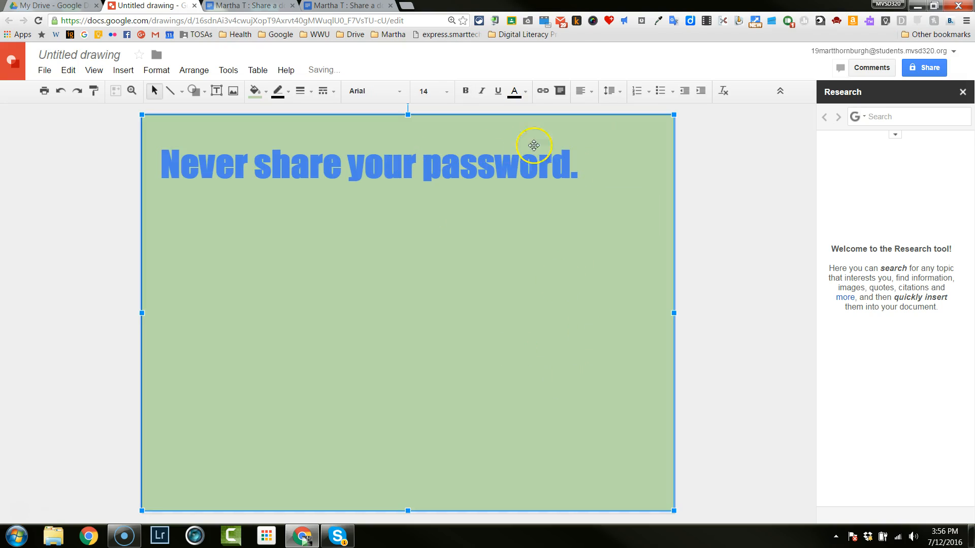
Change the text color of the whole sentence to the darkest shade of cornflower blue
{"action": "left_click_drag", "start_coordinate": [577, 163], "coordinate": [151, 155]}
{"action": "left_click", "coordinate": [525, 93]}
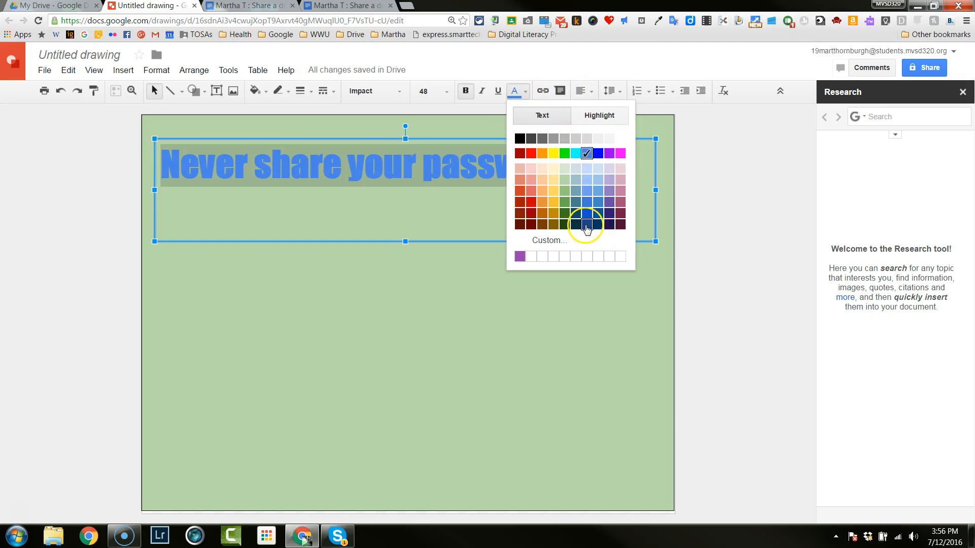
{"action": "left_click", "coordinate": [587, 224]}
{"action": "left_click", "coordinate": [575, 283]}
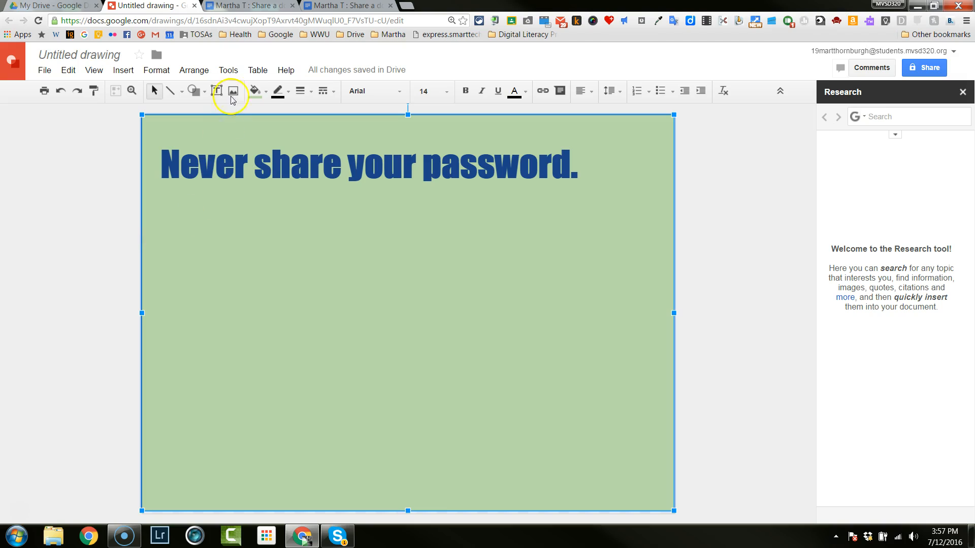
Draw a large freehand scribble below the sentence with the Scribble tool and undo it
{"action": "left_click", "coordinate": [181, 97]}
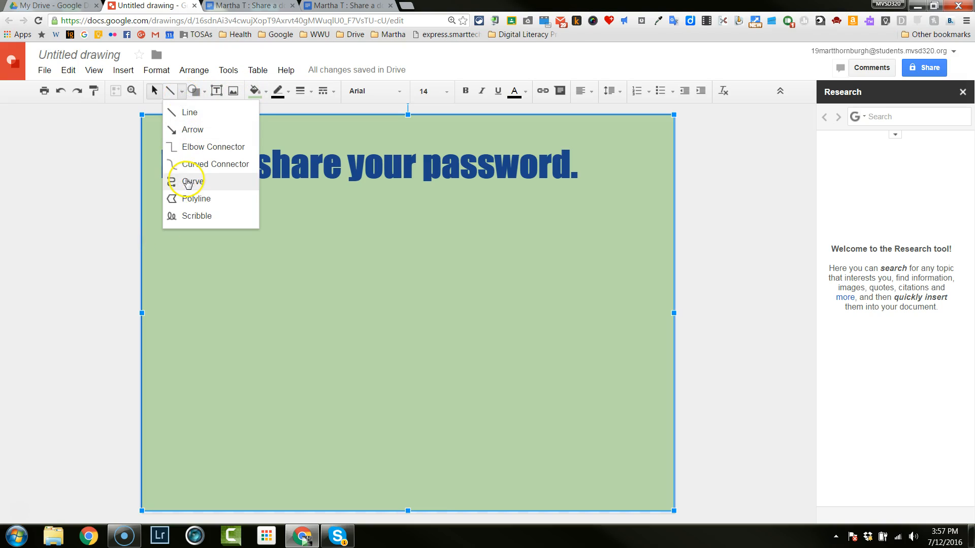
{"action": "left_click", "coordinate": [196, 217]}
{"action": "mouse_move", "coordinate": [247, 227]}
{"action": "left_mouse_down"}
{"action": "mouse_move", "coordinate": [247, 307]}
{"action": "mouse_move", "coordinate": [385, 302]}
{"action": "mouse_move", "coordinate": [419, 402]}
{"action": "mouse_move", "coordinate": [279, 430]}
{"action": "mouse_move", "coordinate": [323, 387]}
{"action": "mouse_move", "coordinate": [410, 343]}
{"action": "mouse_move", "coordinate": [377, 230]}
{"action": "mouse_move", "coordinate": [294, 297]}
{"action": "mouse_move", "coordinate": [346, 328]}
{"action": "mouse_move", "coordinate": [175, 339]}
{"action": "mouse_move", "coordinate": [259, 334]}
{"action": "mouse_move", "coordinate": [238, 375]}
{"action": "mouse_move", "coordinate": [175, 405]}
{"action": "mouse_move", "coordinate": [265, 457]}
{"action": "mouse_move", "coordinate": [244, 486]}
{"action": "left_mouse_up"}
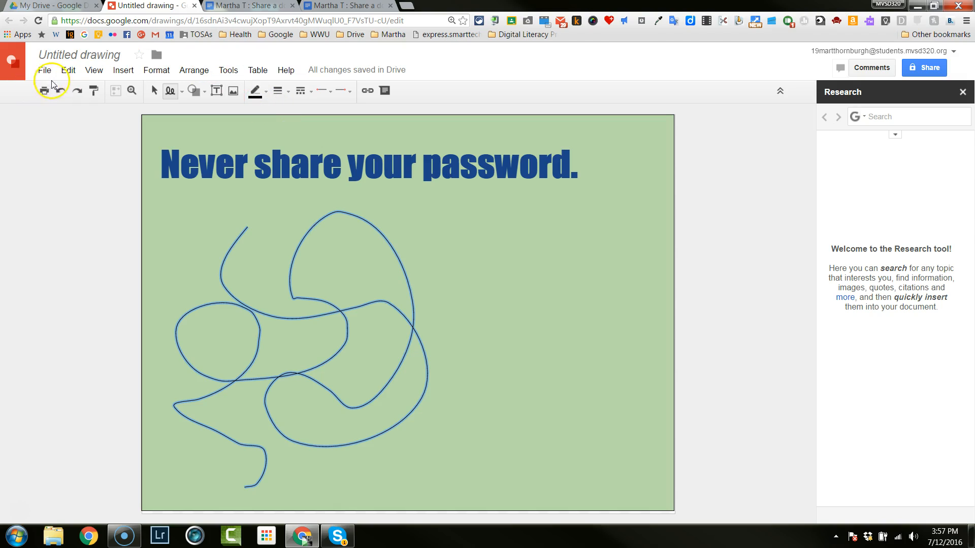
{"action": "left_click", "coordinate": [61, 92]}
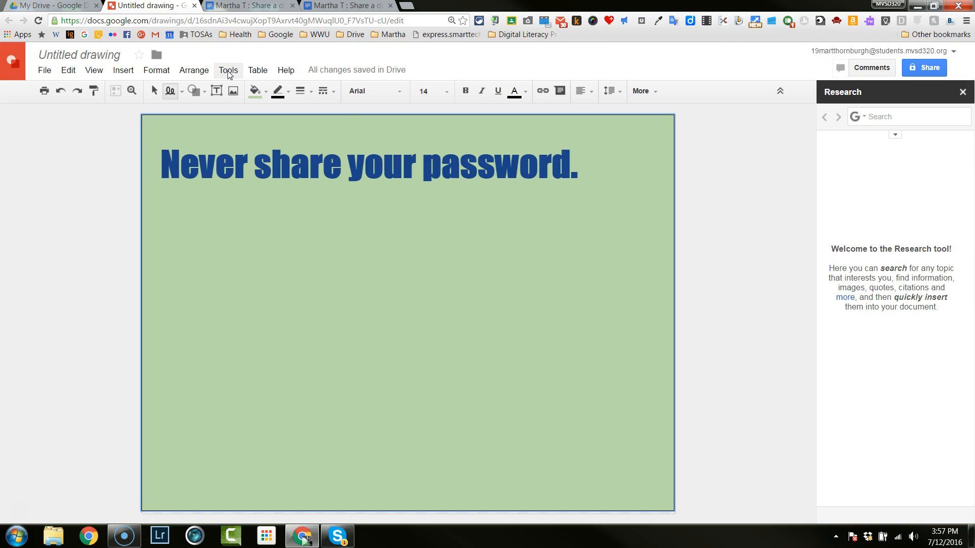
Bring up the Research tool and restrict its search type to Images
{"action": "left_click", "coordinate": [228, 71]}
{"action": "left_click", "coordinate": [241, 112]}
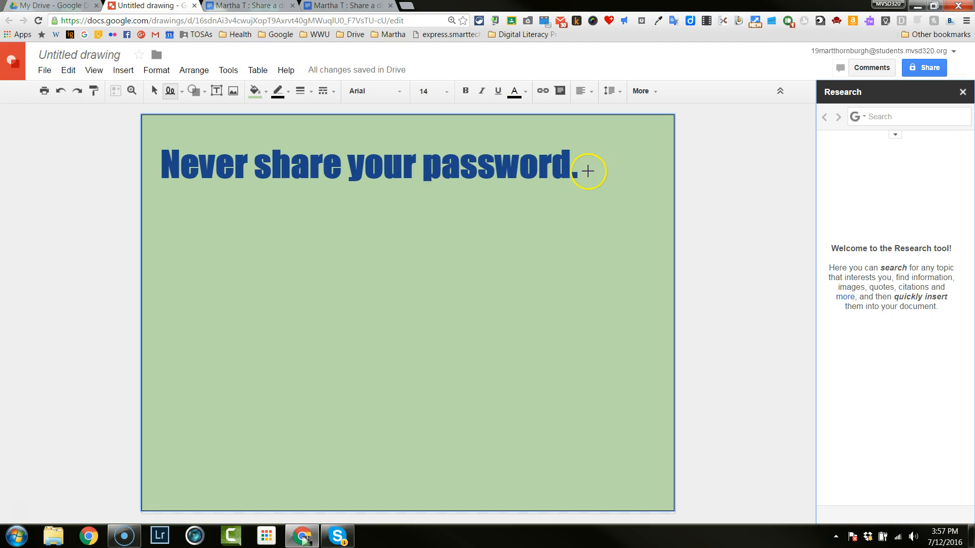
{"action": "left_click", "coordinate": [908, 115]}
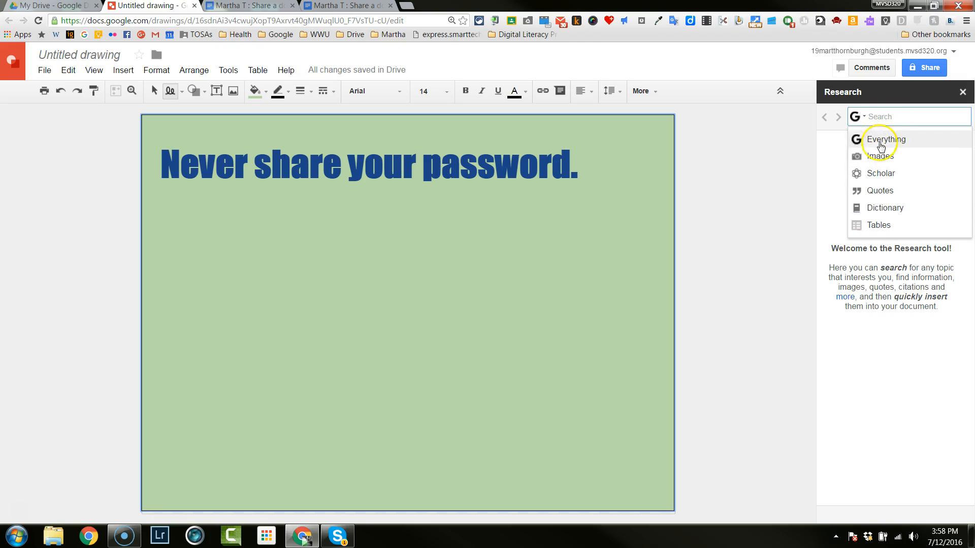
{"action": "left_click", "coordinate": [864, 116]}
{"action": "left_click", "coordinate": [863, 116]}
{"action": "left_click", "coordinate": [863, 116]}
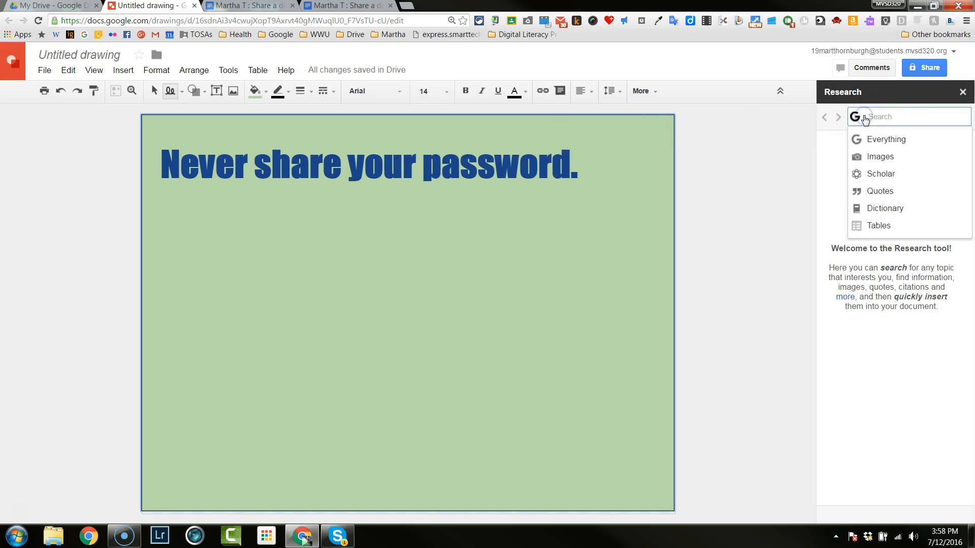
{"action": "left_click", "coordinate": [869, 155]}
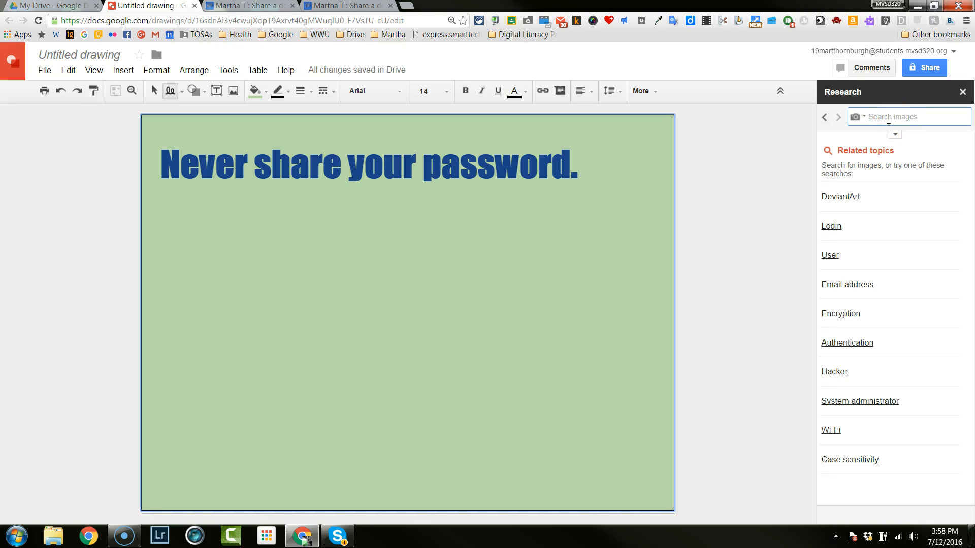
Search the Research tool's images for "password" and expand the search's filter options
{"action": "left_click", "coordinate": [883, 116]}
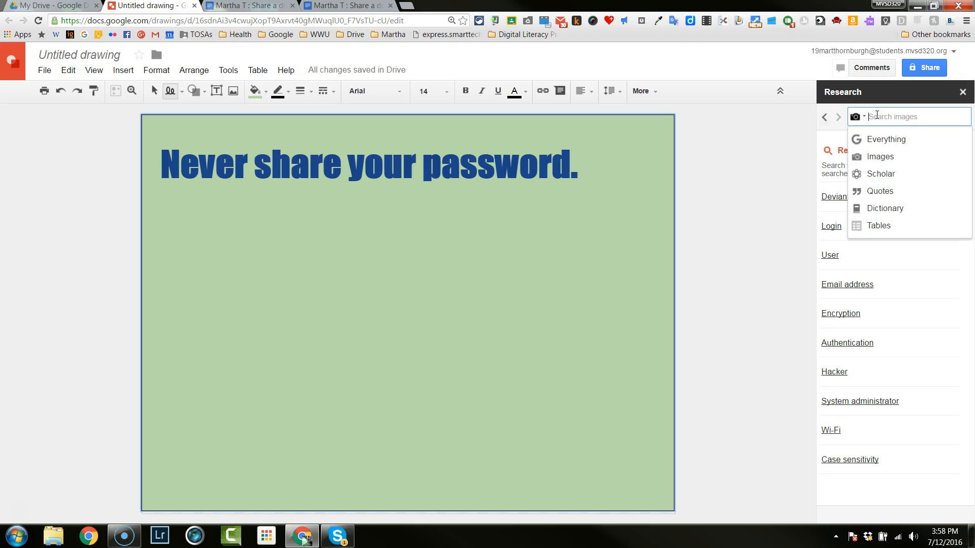
{"action": "type", "text": "password"}
{"action": "key", "text": "Return"}
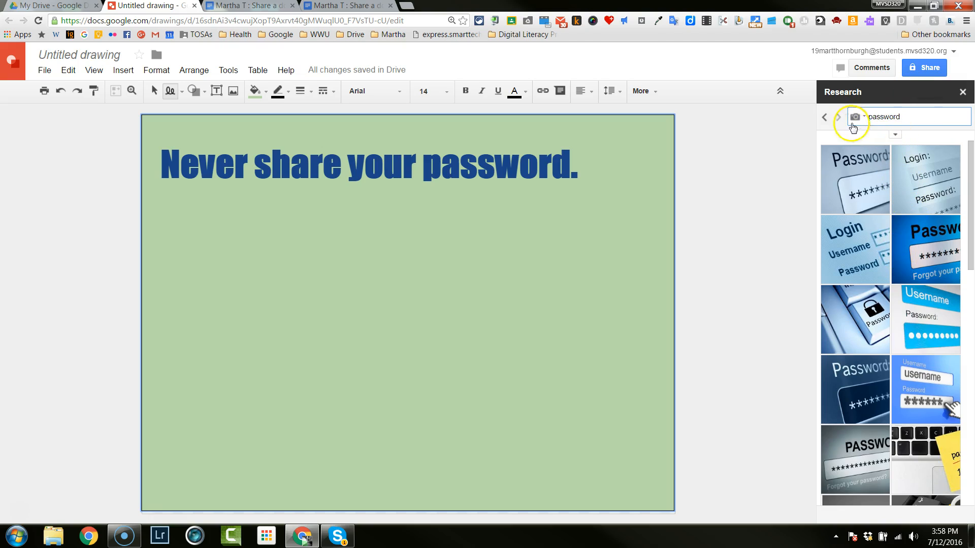
{"action": "left_click", "coordinate": [896, 137]}
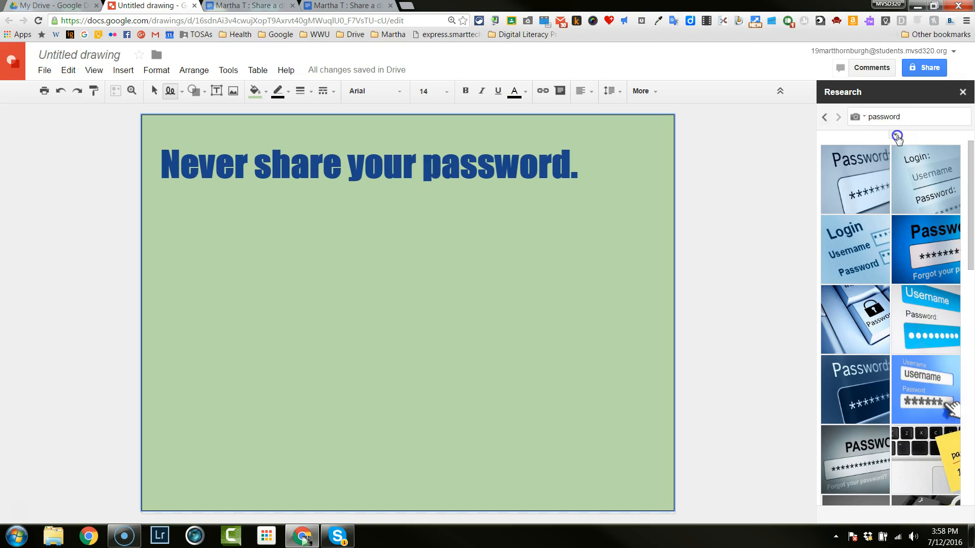